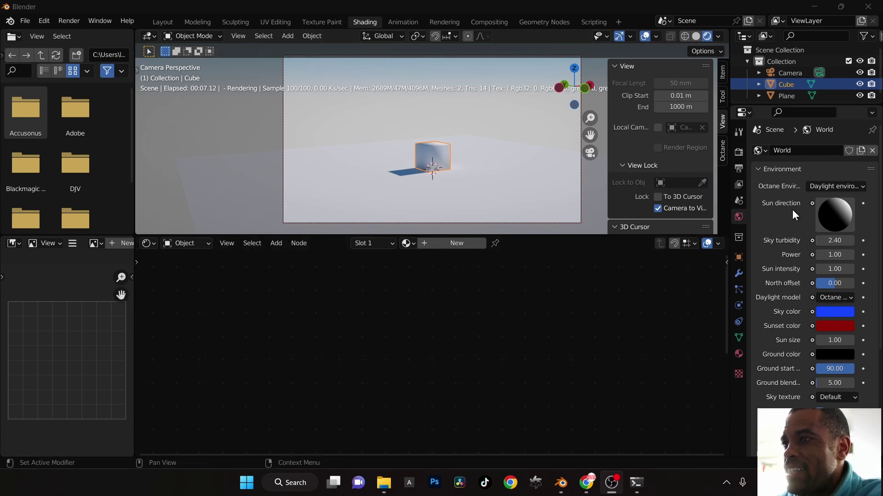
Change the Octane world environment from Daylight to Texture environment.
left_click(736, 215)
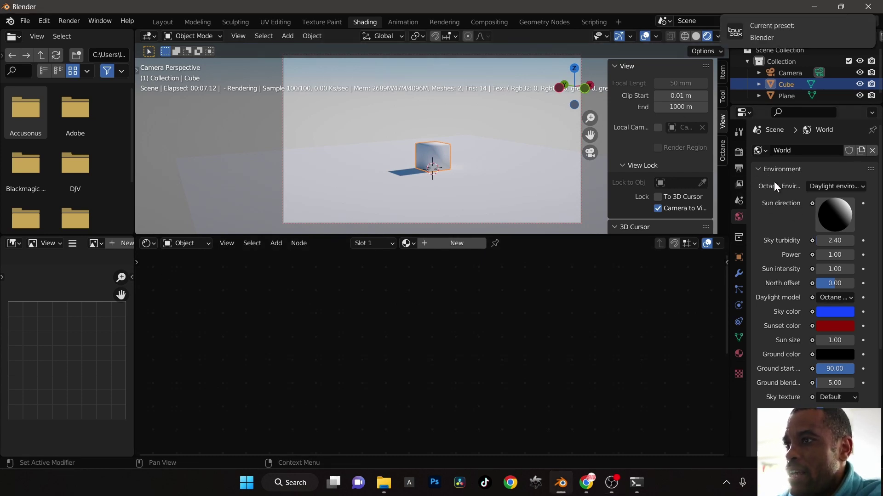
left_click(837, 186)
left_click(759, 216)
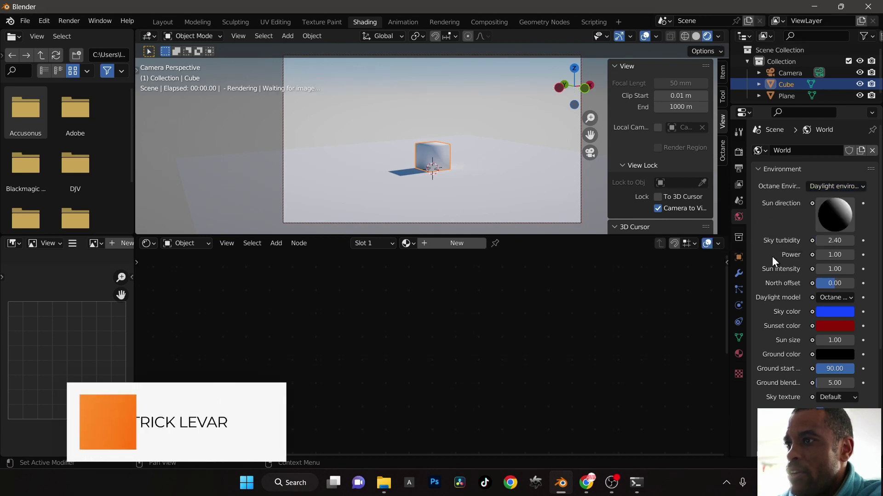
left_click(846, 186)
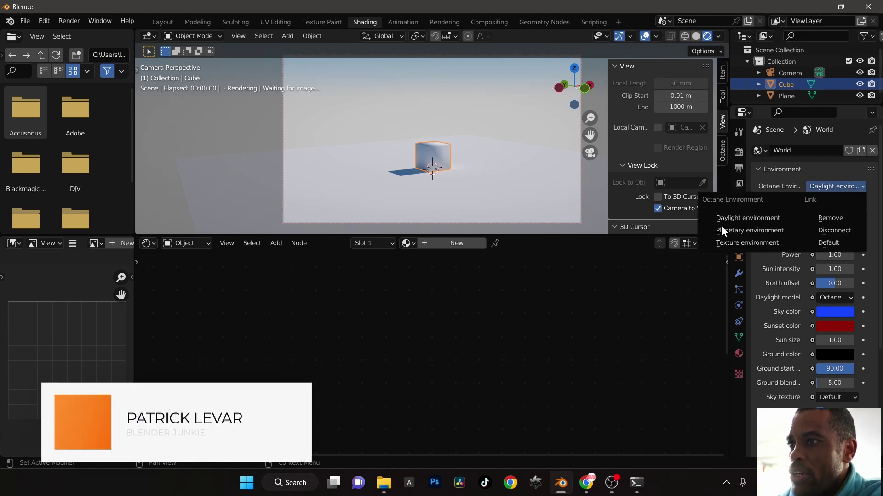
left_click(738, 219)
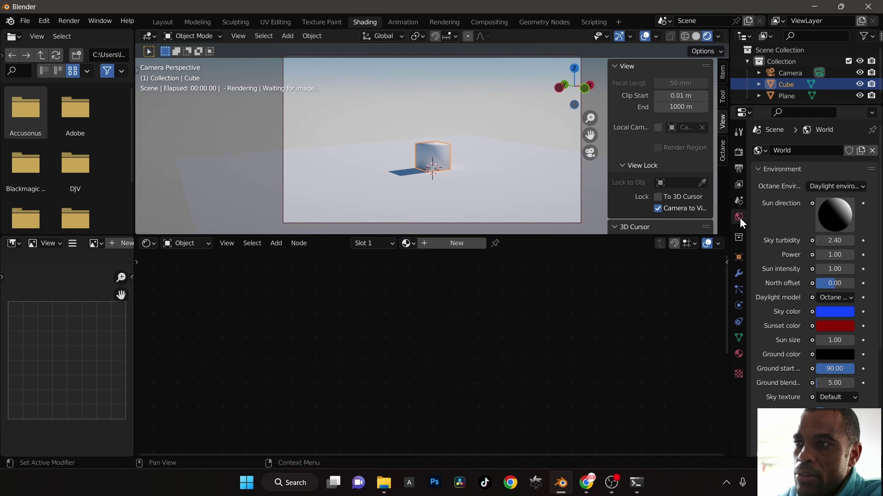
left_click(856, 186)
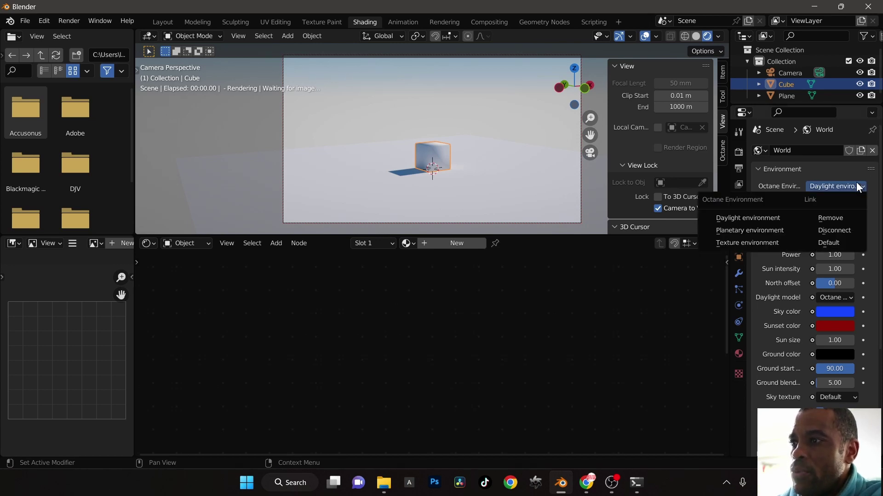
left_click(765, 239)
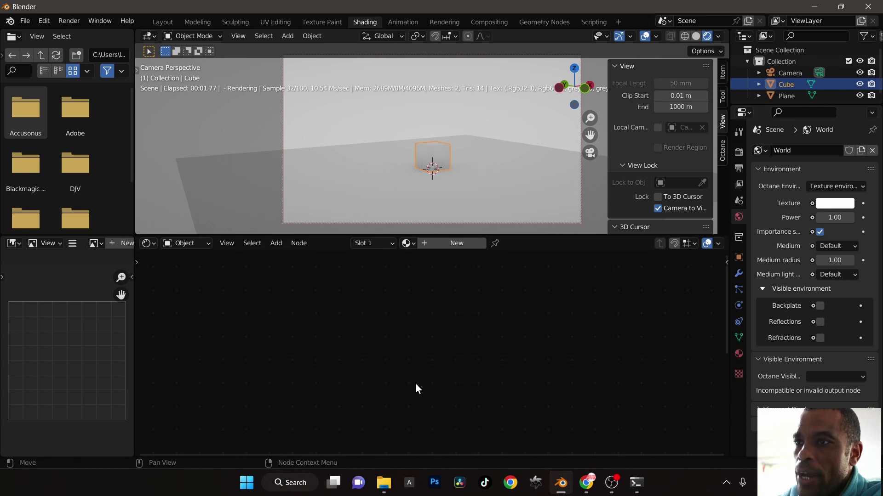
Show the World node tree, set World Output's target to Octane, and arrange the nodes.
left_click(195, 244)
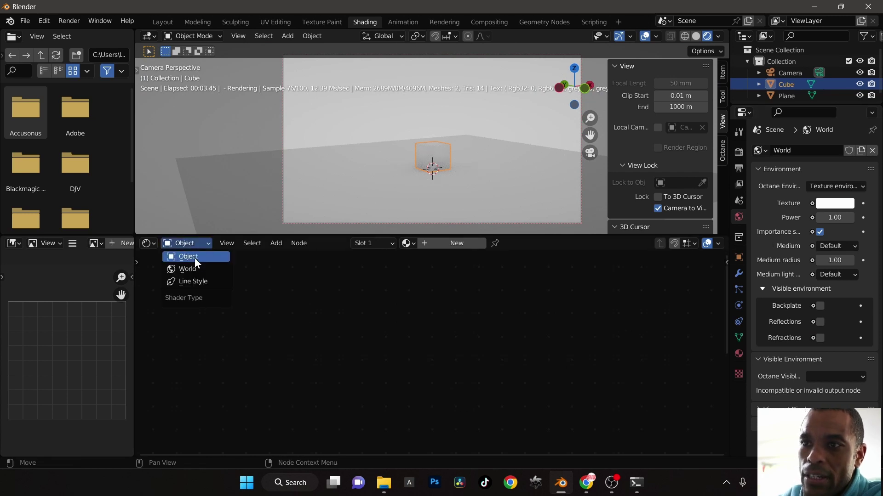
left_click(195, 265)
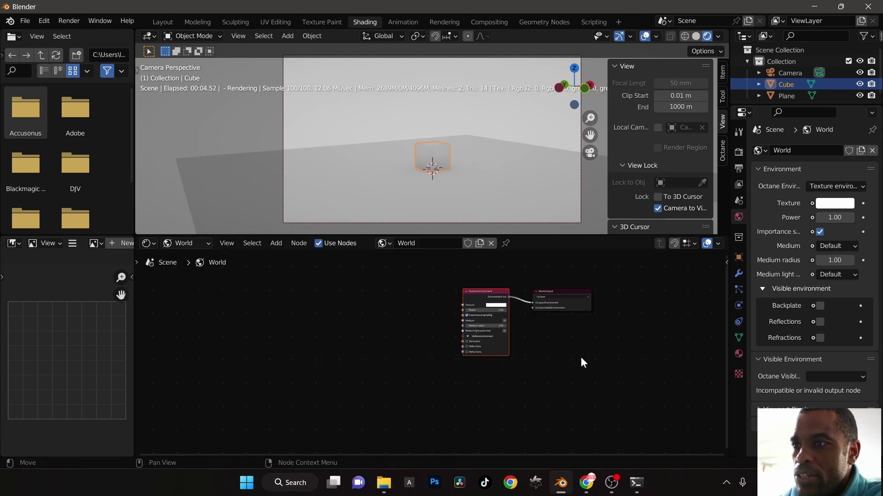
middle_click_drag(583, 362, 570, 385)
left_click(592, 312)
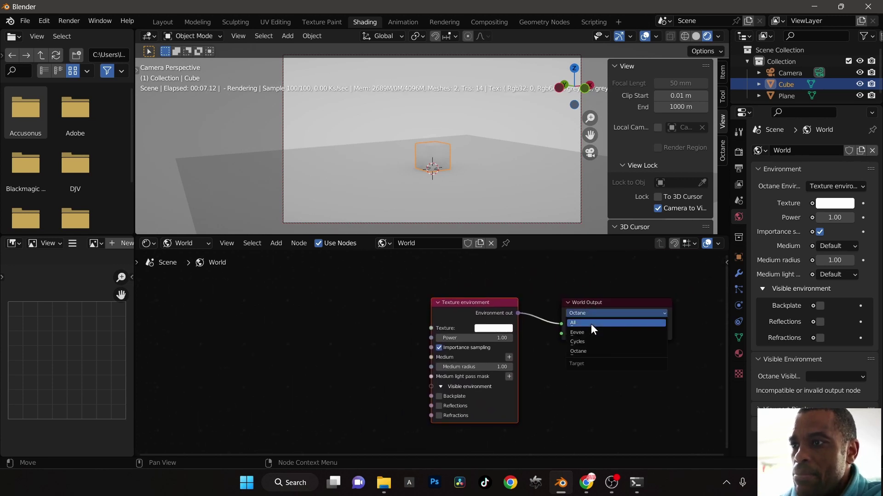
left_click(591, 323)
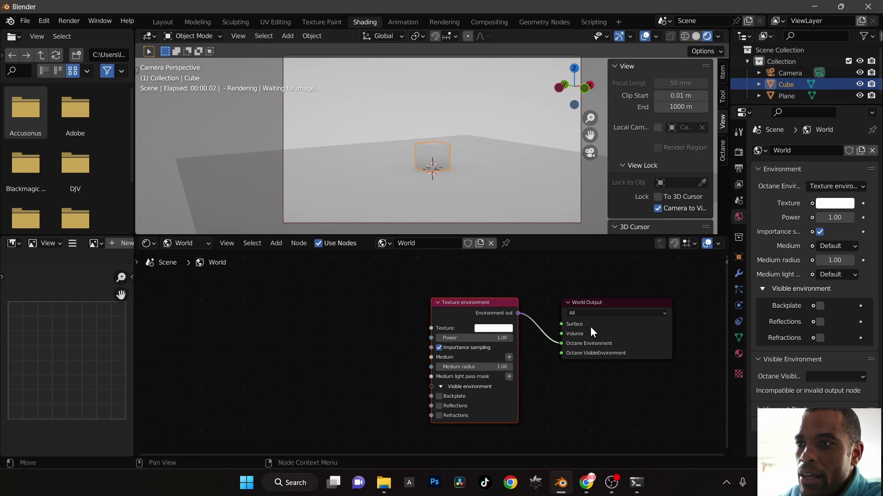
left_click(607, 313)
left_click(601, 349)
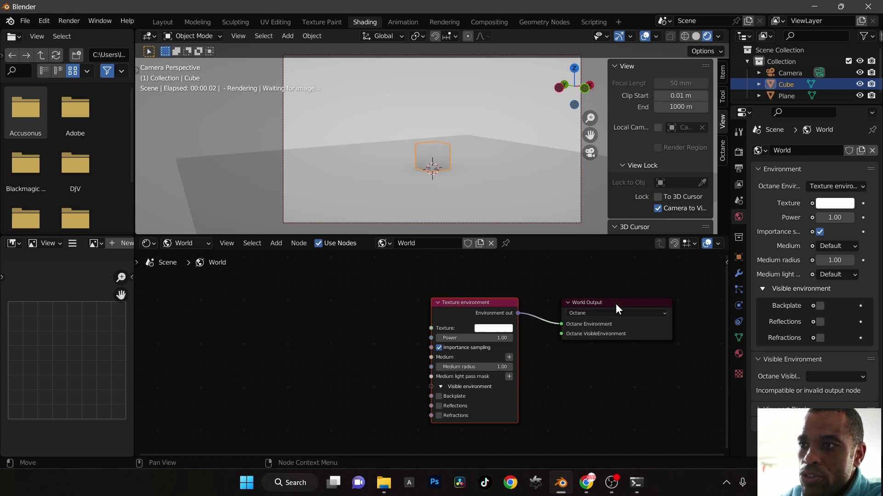
left_click_drag(616, 307, 639, 289)
left_click(482, 297)
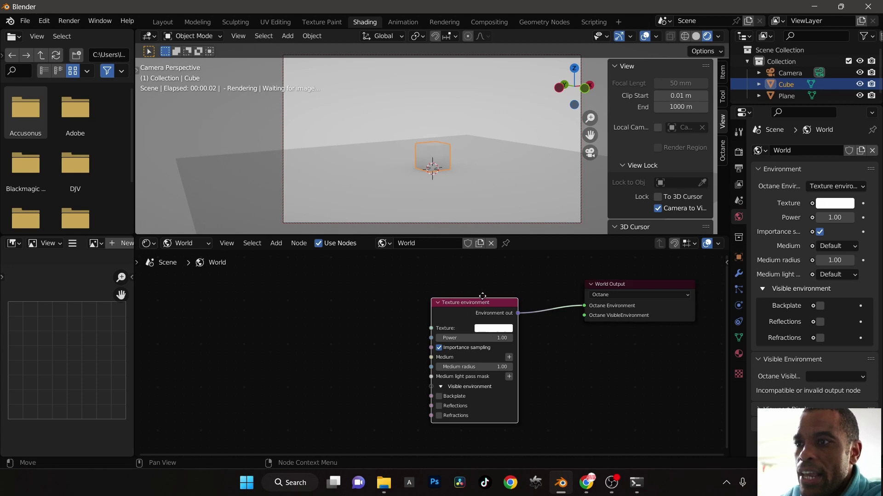
left_click_drag(482, 296, 497, 287)
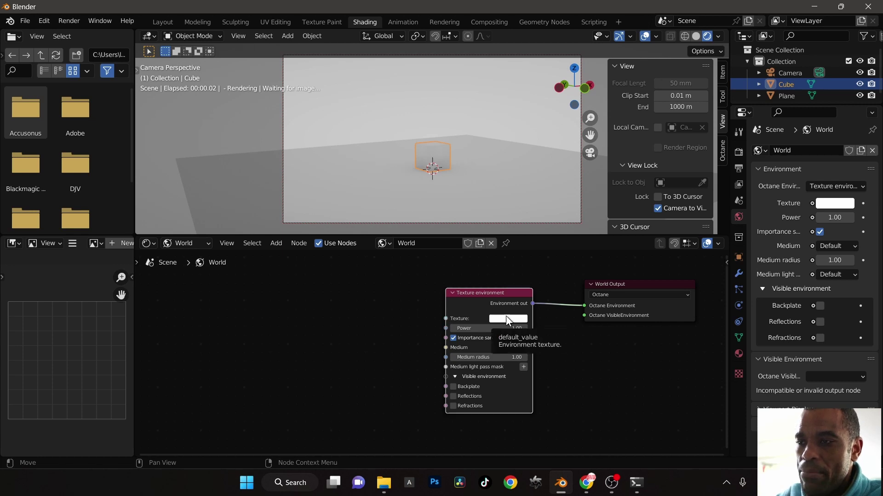
Add an Octane RGB image node and connect it to the Texture environment's Texture input.
key("shift+a")
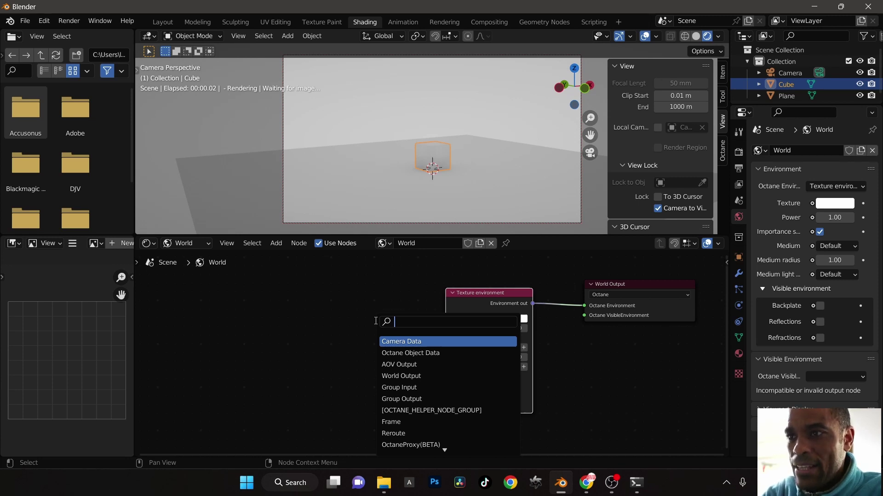
type("im")
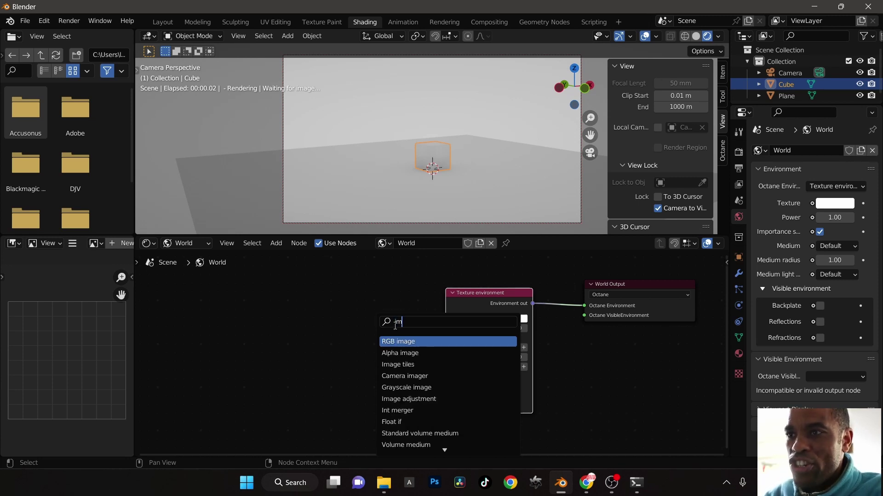
left_click(409, 342)
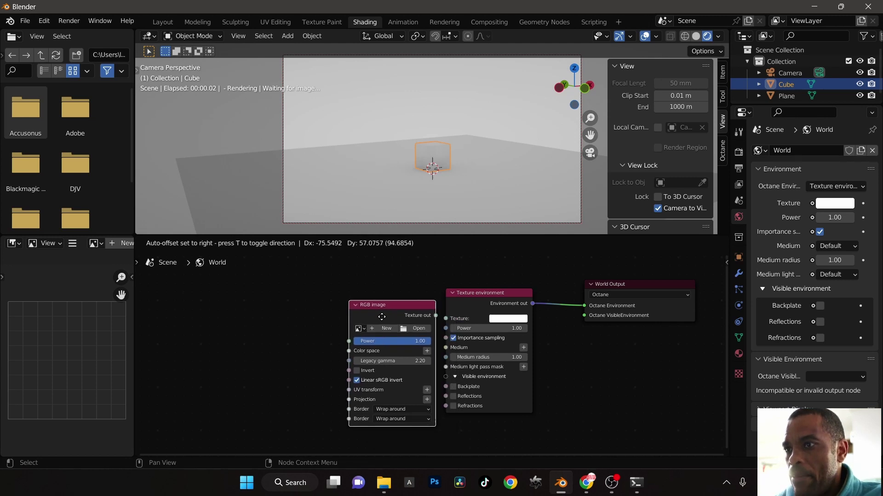
left_click(423, 317)
left_click_drag(425, 315, 447, 318)
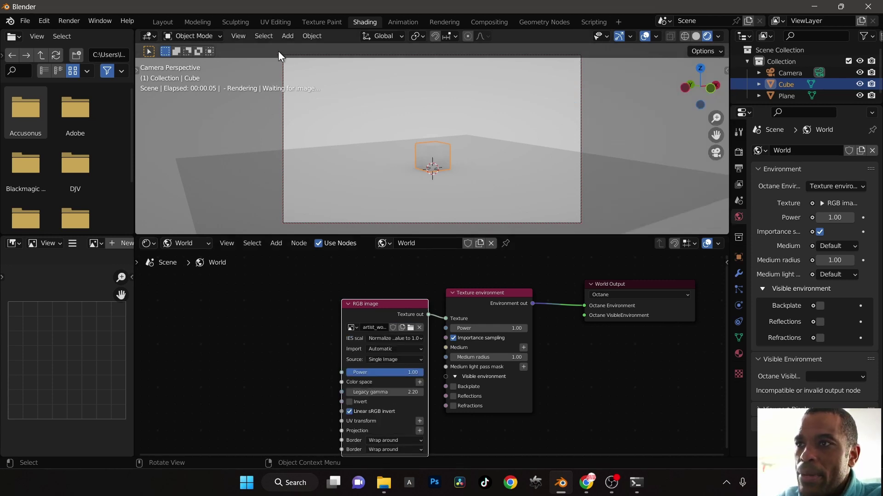
Refresh the rendered preview, set the RGB image's legacy gamma to 1, and dolly the camera in.
left_click(695, 37)
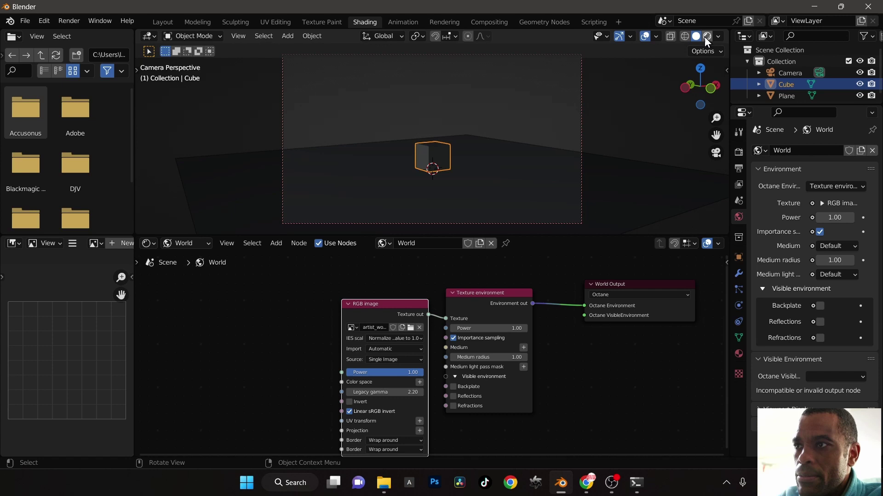
left_click(705, 36)
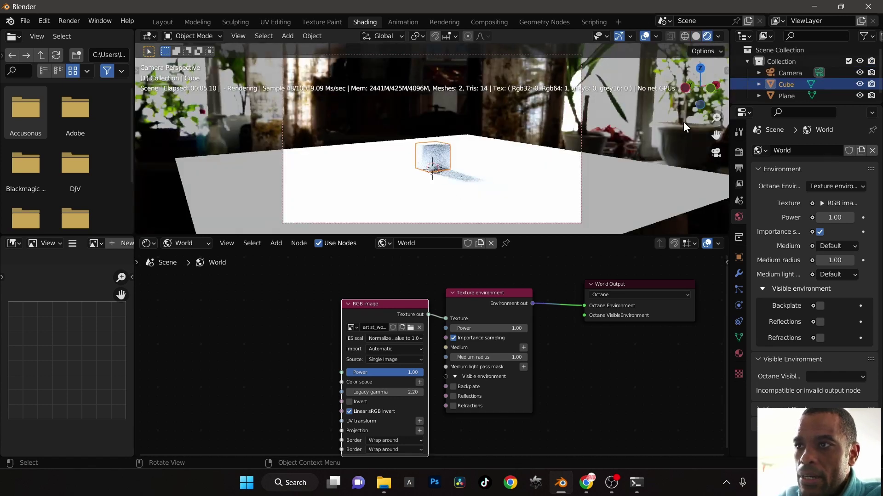
left_click(395, 393)
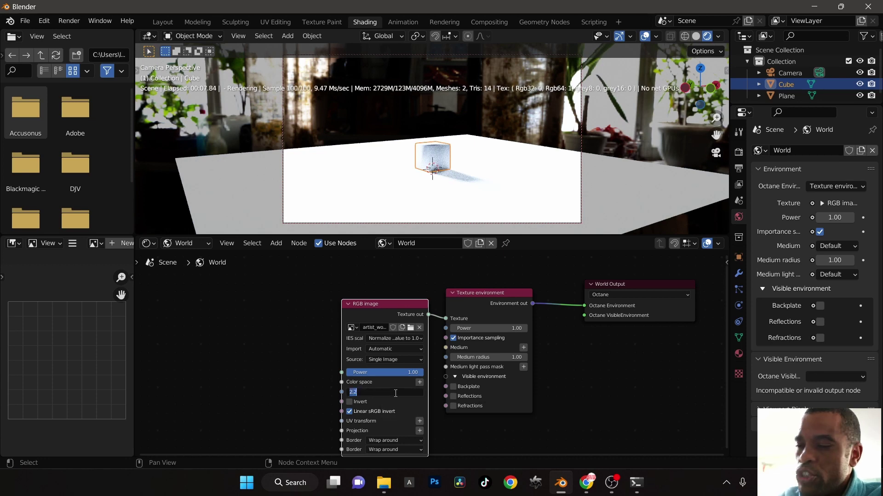
type("1")
key("Return")
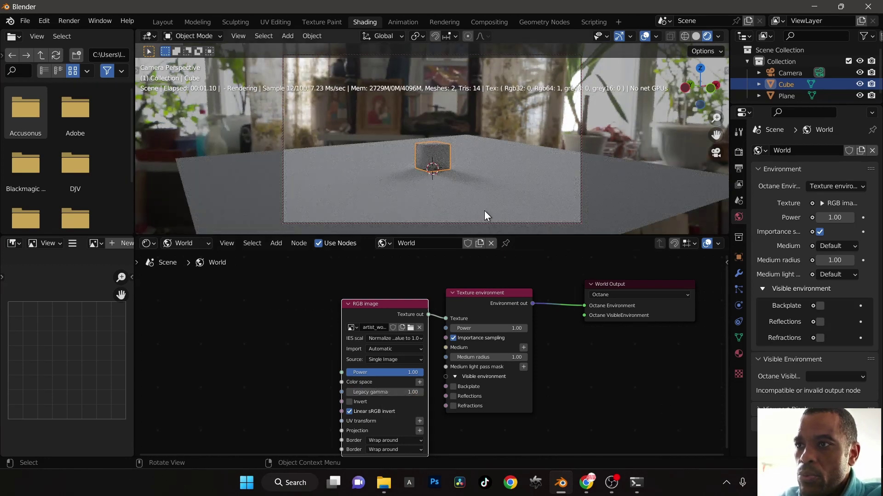
scroll(449, 169, "up", 2)
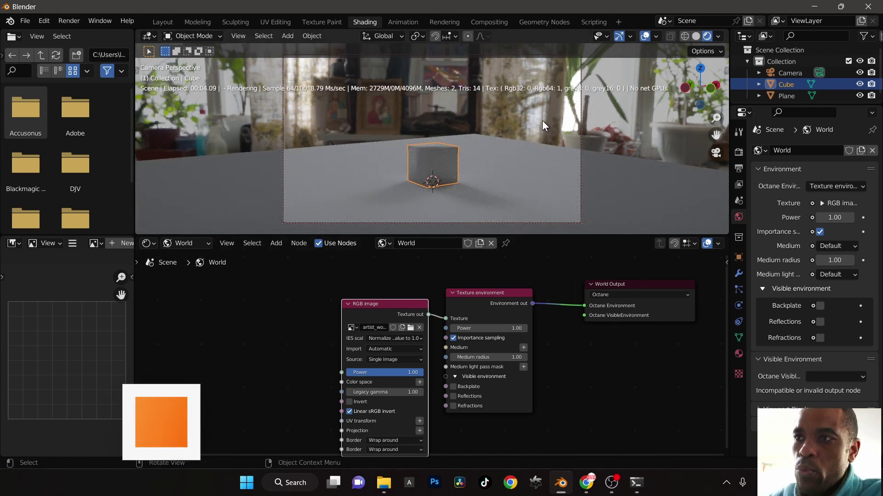
Add a Transform value node to the RGB image's UV transform with X translation 0.30.
middle_click_drag(258, 387, 263, 365)
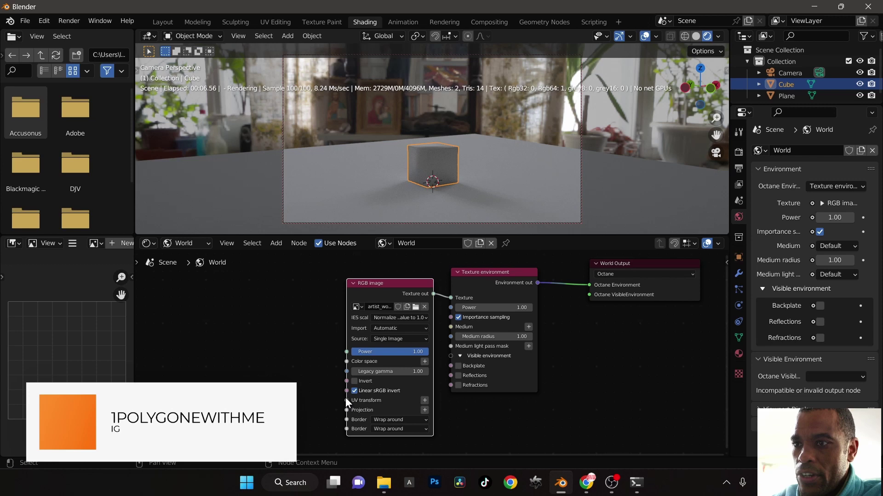
left_click(425, 400)
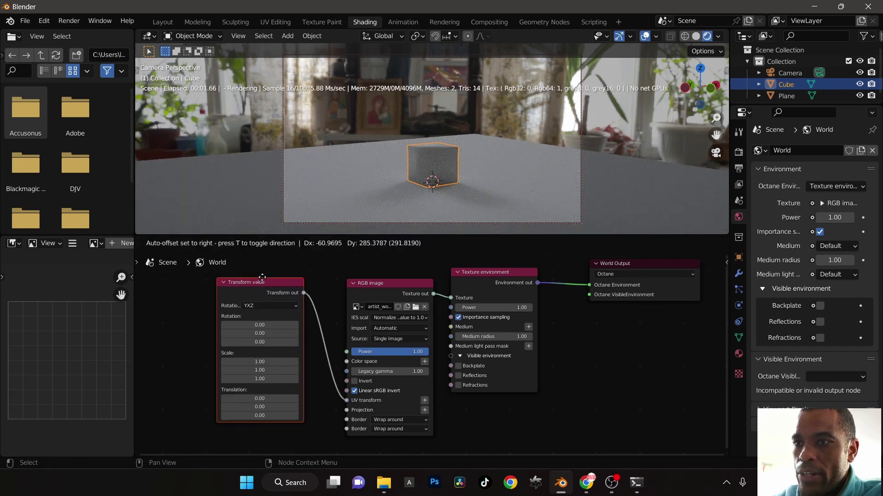
left_click(260, 268)
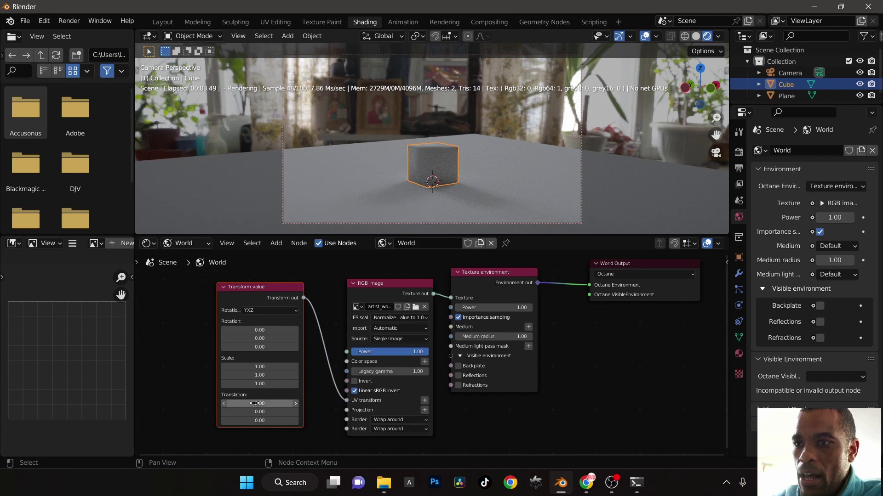
mouse_move(255, 403)
left_mouse_down()
mouse_move(295, 404)
mouse_move(253, 404)
left_mouse_up()
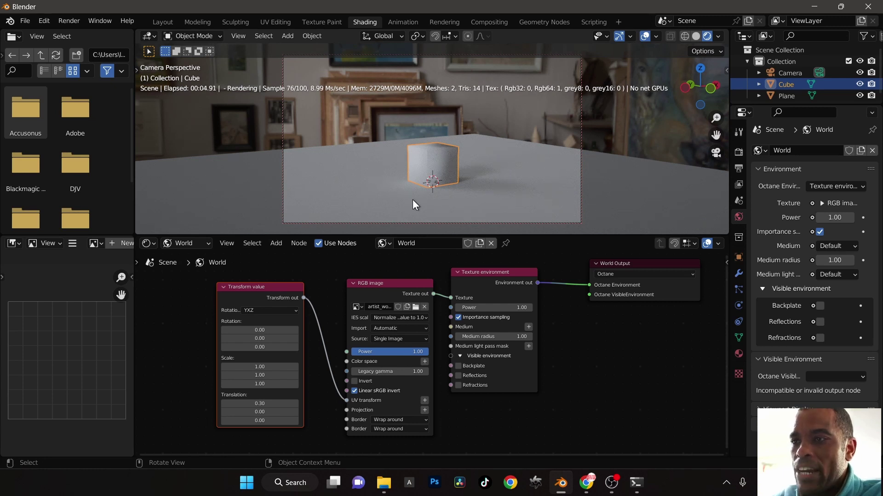
Switch the world environment to Daylight and back to a fresh Texture environment.
left_click(841, 186)
left_click(774, 220)
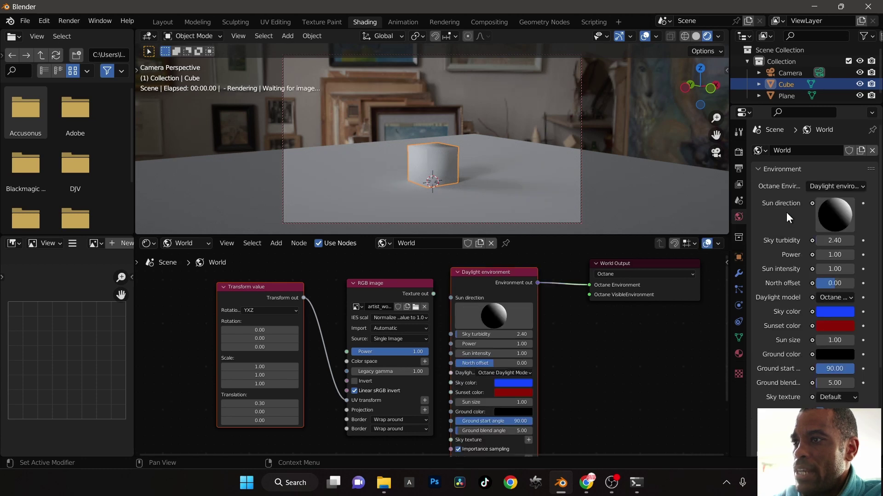
left_click(843, 186)
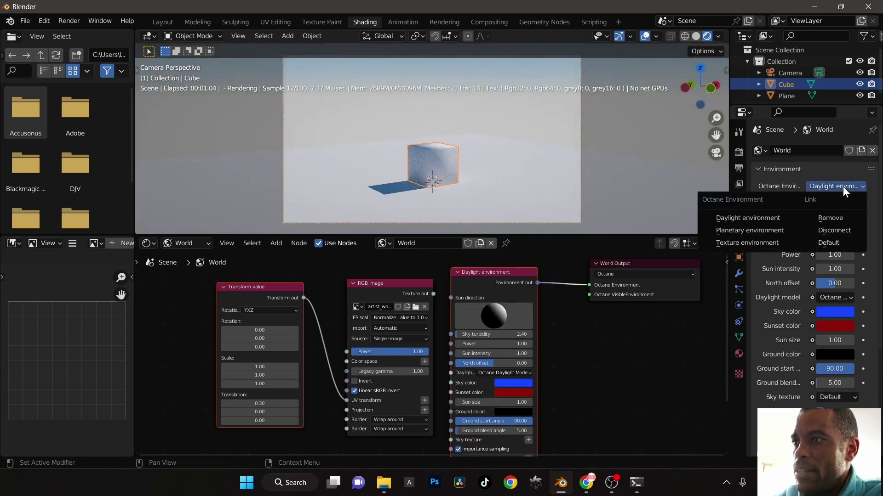
left_click(763, 240)
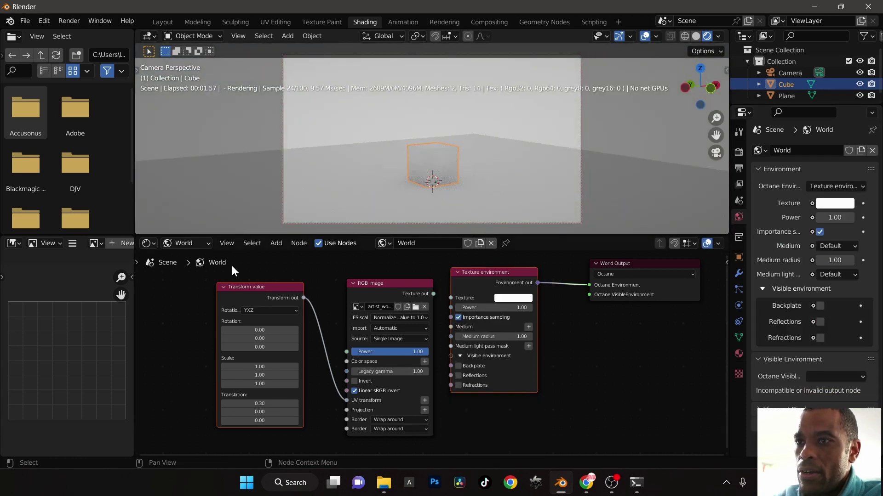
Delete the Transform value and RGB image nodes, keeping the environment texture white after trying blue.
left_click_drag(233, 265, 402, 390)
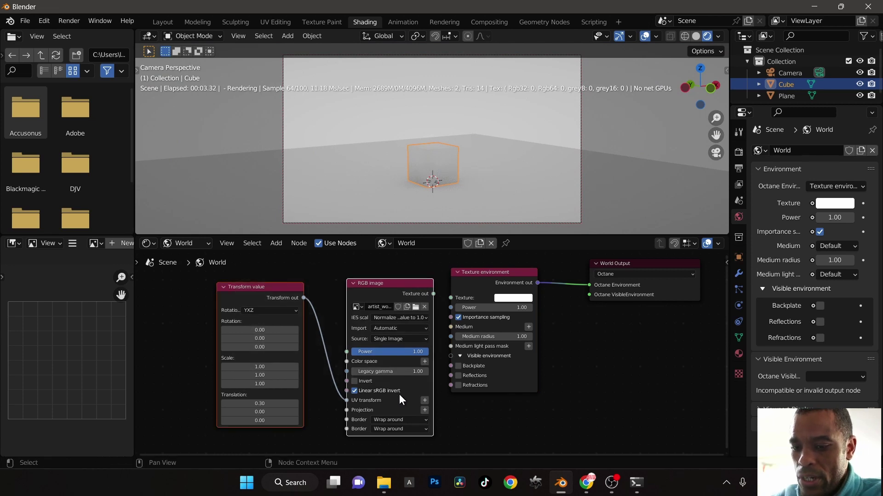
key("Delete")
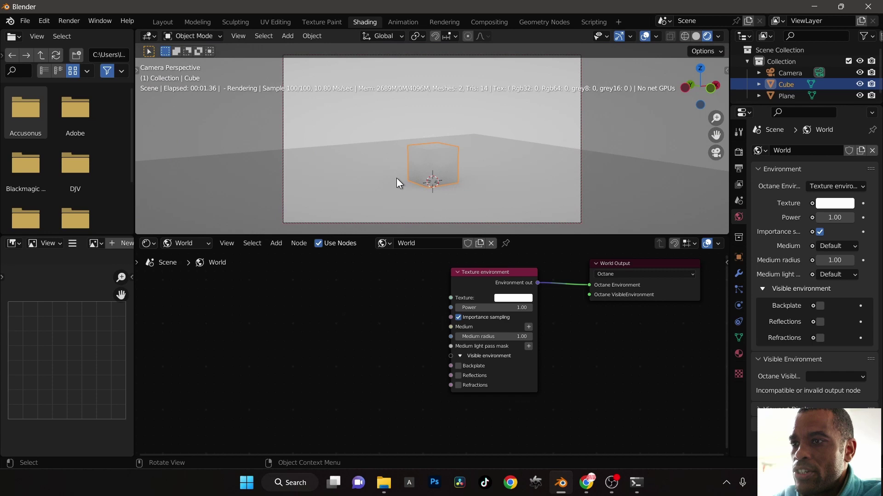
left_click(521, 298)
mouse_move(530, 214)
left_mouse_down()
mouse_move(536, 194)
mouse_move(514, 202)
mouse_move(524, 231)
mouse_move(534, 230)
mouse_move(531, 217)
left_mouse_up()
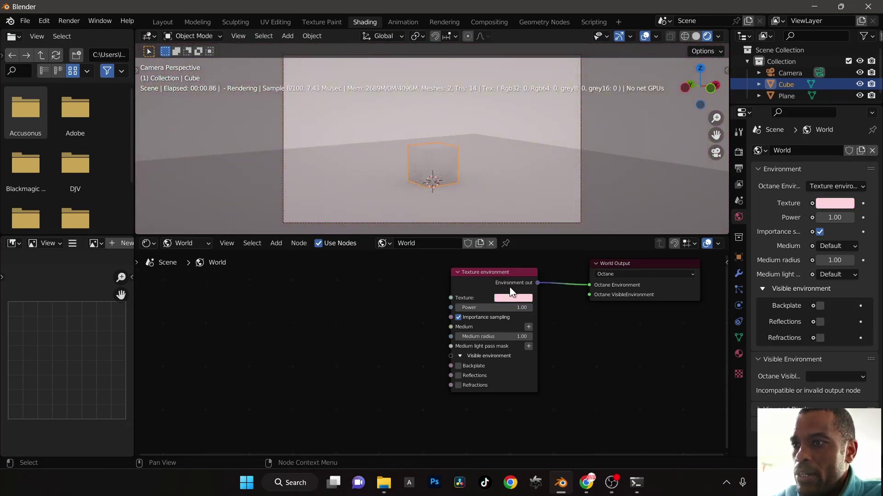
key("BackSpace")
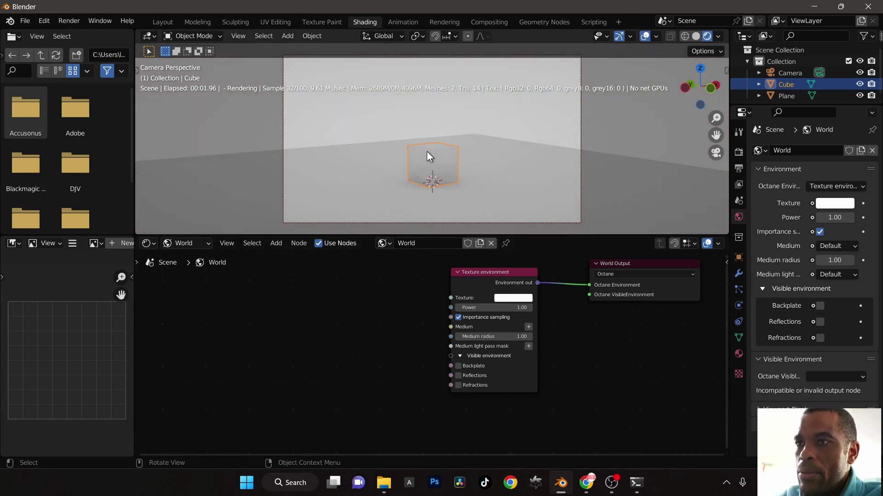
Give the cube a new Universal material with a red albedo.
left_click(193, 244)
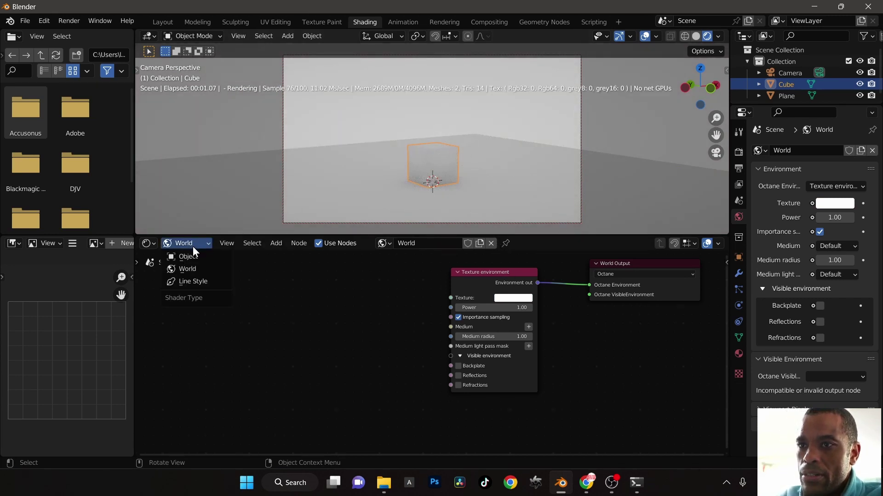
left_click(192, 255)
left_click(459, 242)
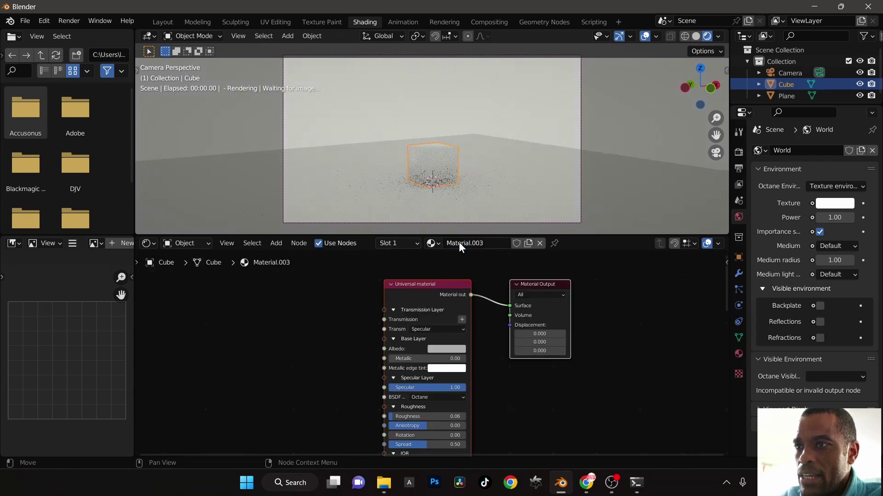
left_click(440, 351)
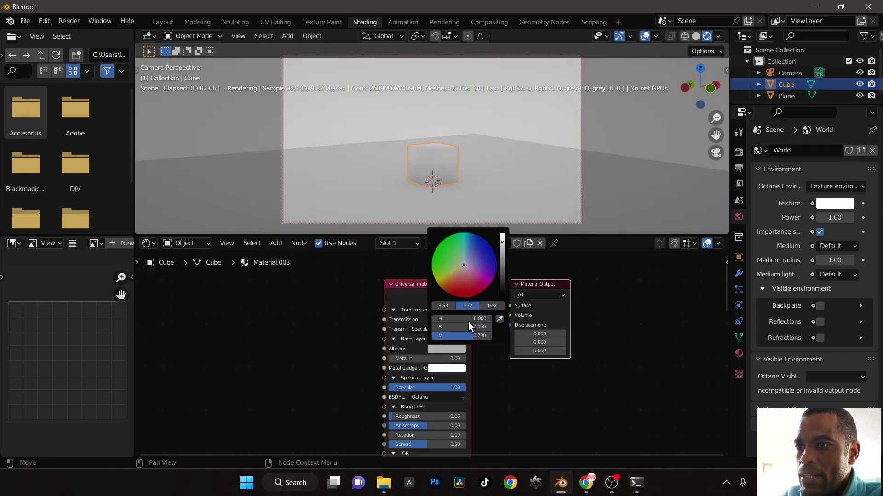
left_click(462, 280)
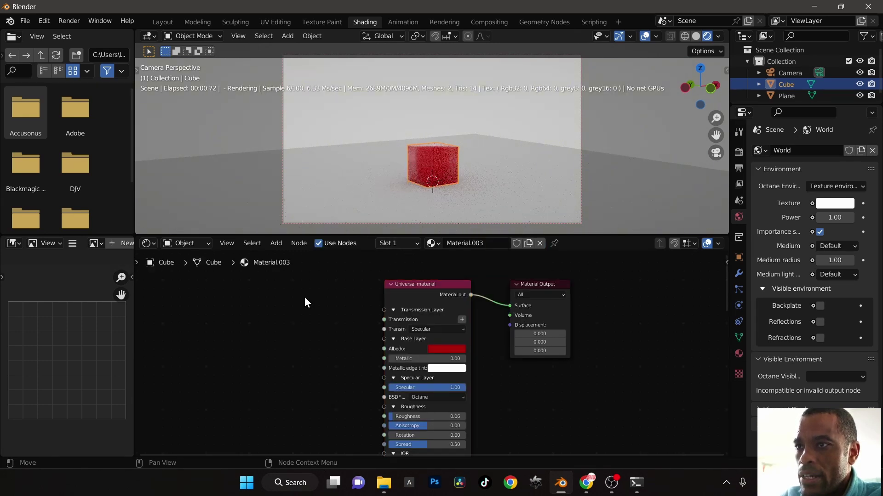
Give the plane a new material, Material.004, with Shadow catcher enabled.
left_click(371, 180)
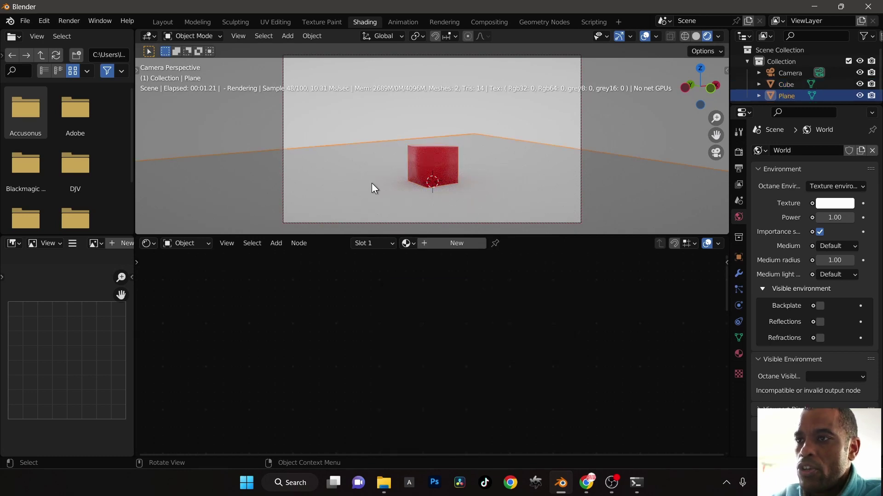
left_click(468, 244)
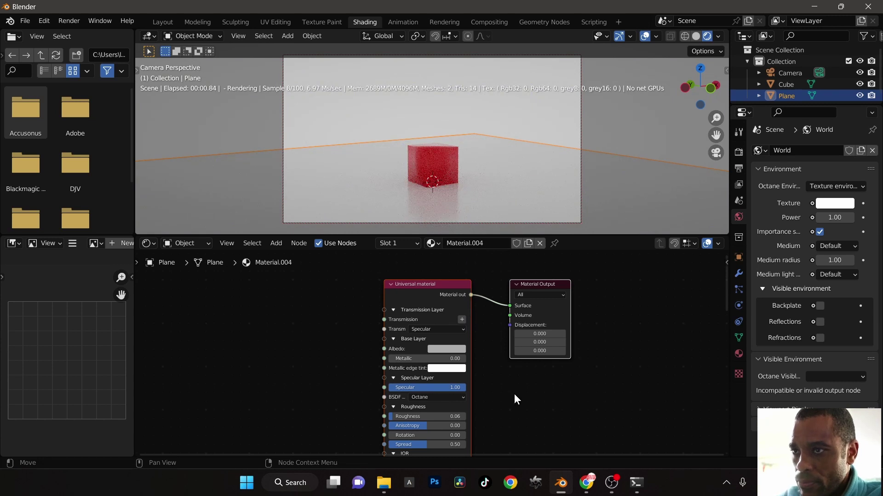
middle_click_drag(511, 402, 512, 299)
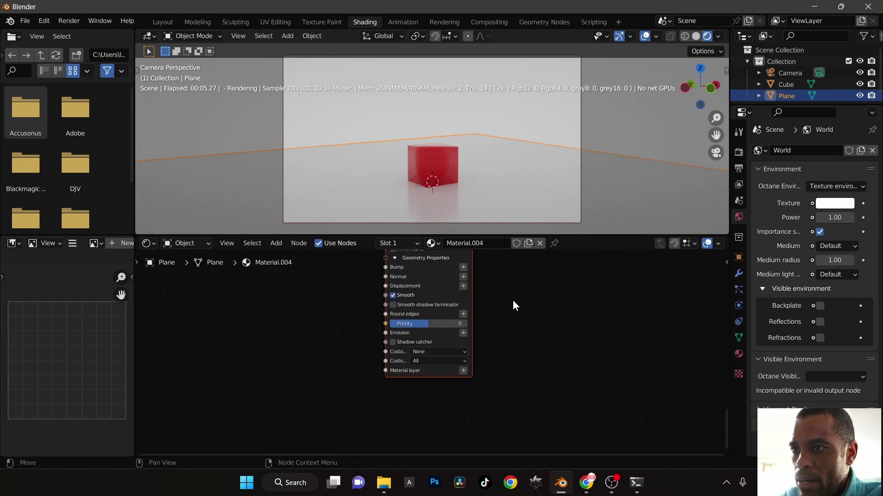
left_click(393, 342)
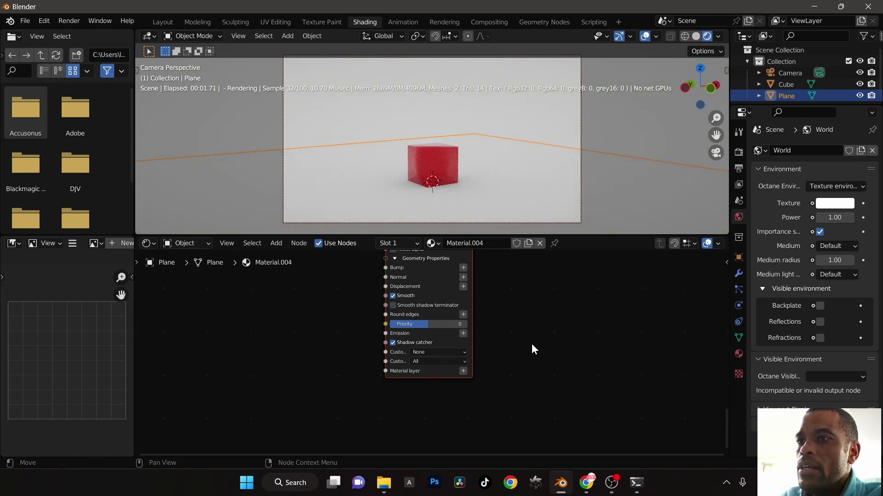
In the World node tree, duplicate the Texture environment node.
left_click(192, 241)
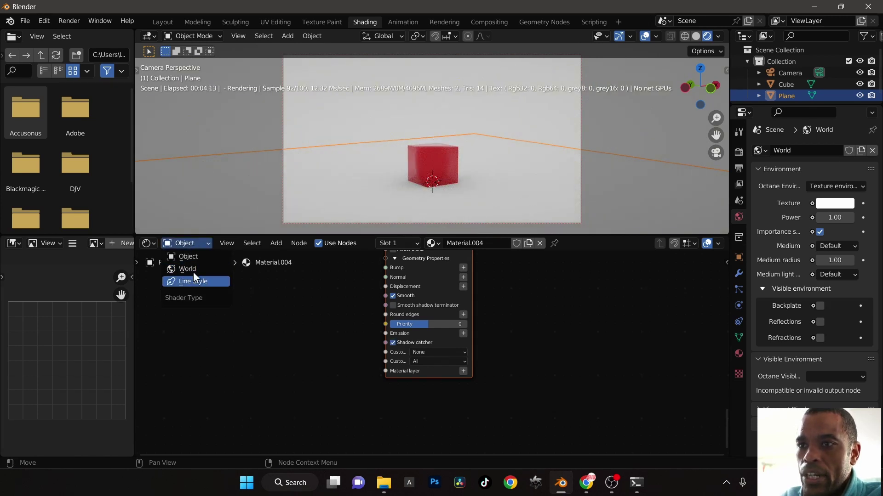
left_click(194, 269)
middle_click_drag(419, 309, 411, 398)
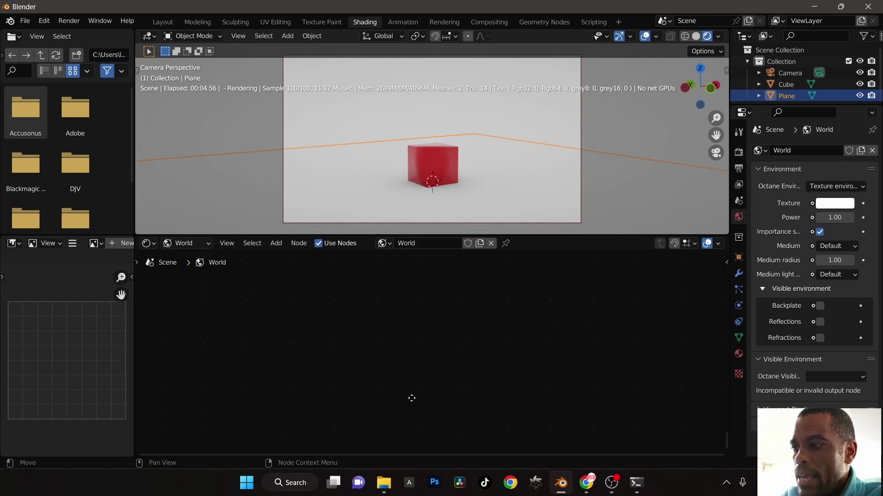
scroll(482, 322, "down", 3)
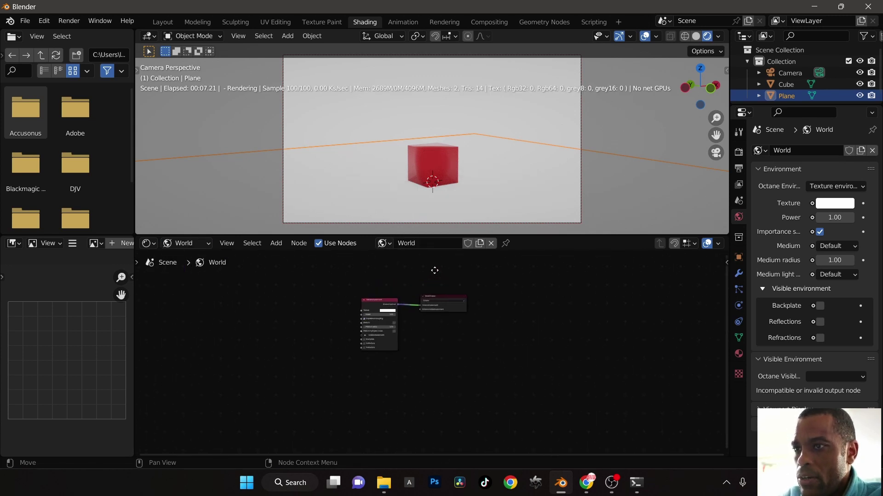
scroll(434, 300, "up", 3)
scroll(431, 290, "up", 2)
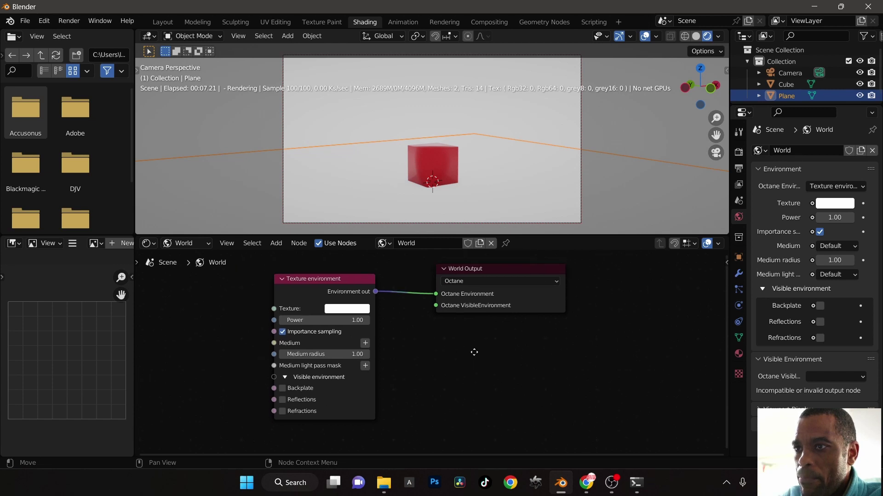
left_click_drag(337, 291, 258, 294)
key("shift+d")
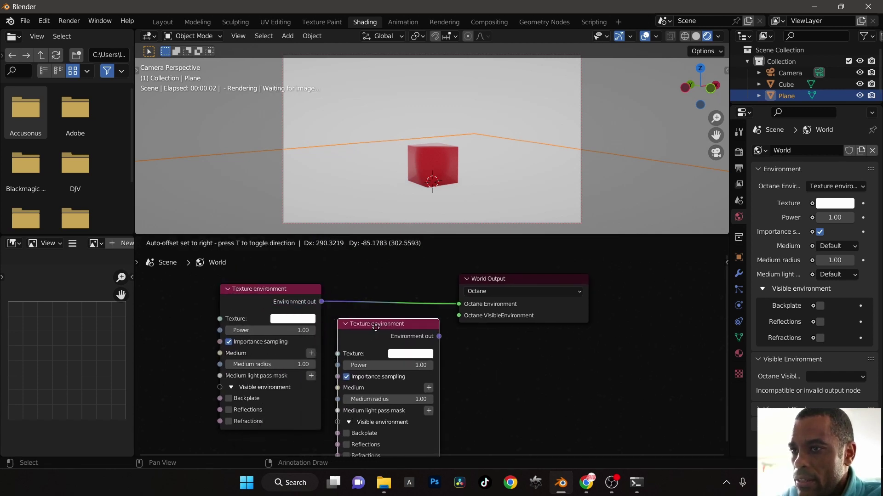
left_click(418, 329)
Link the copy to Octane VisibleEnvironment as a Backplate with a blue texture.
left_click_drag(439, 337, 460, 315)
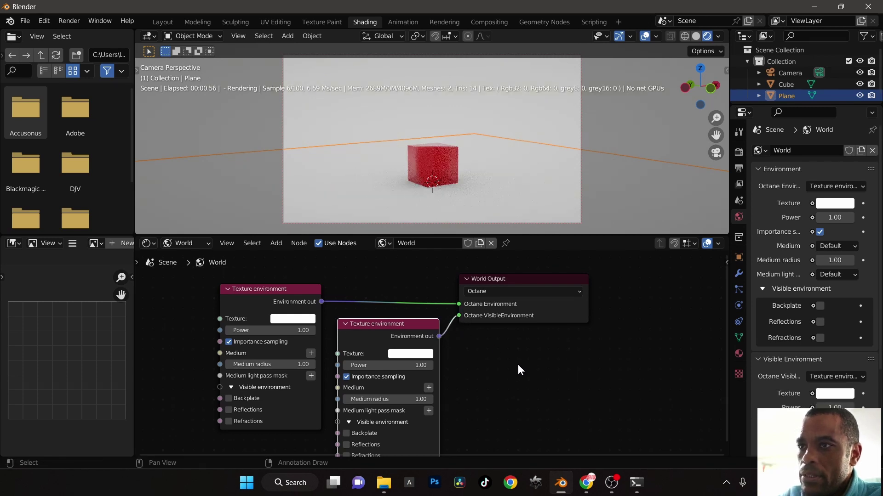
middle_click_drag(517, 370, 514, 345)
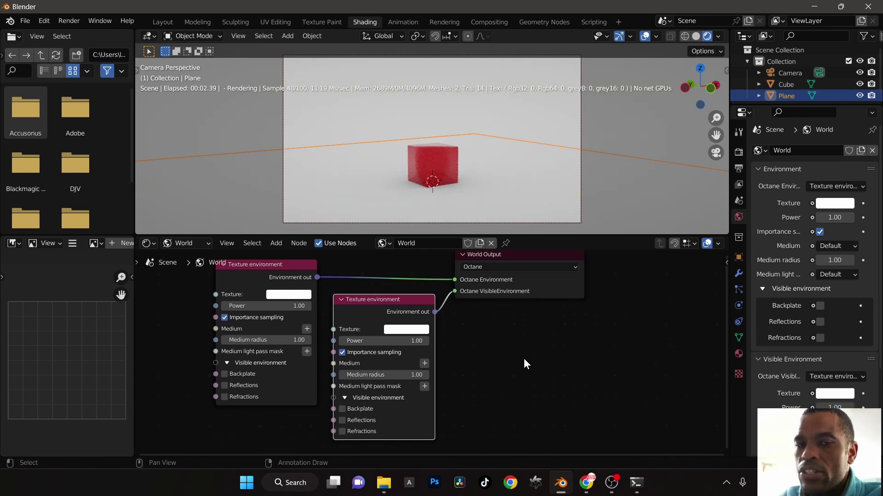
left_click(342, 409)
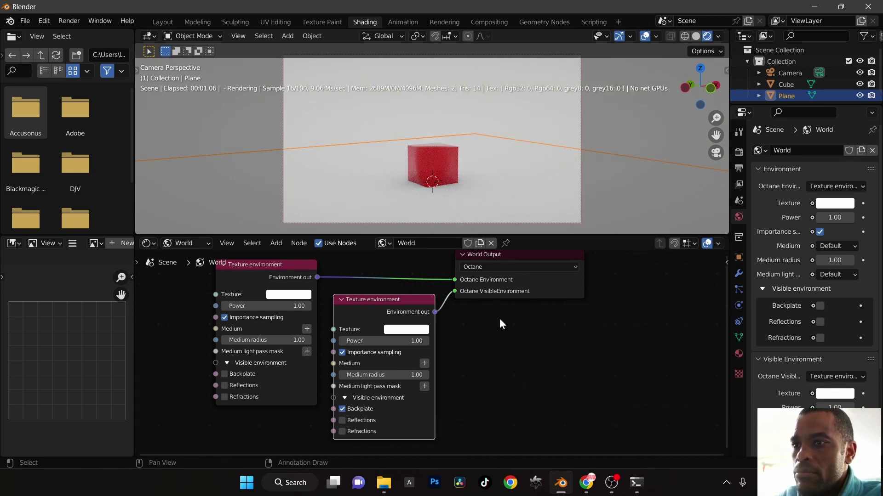
left_click(416, 330)
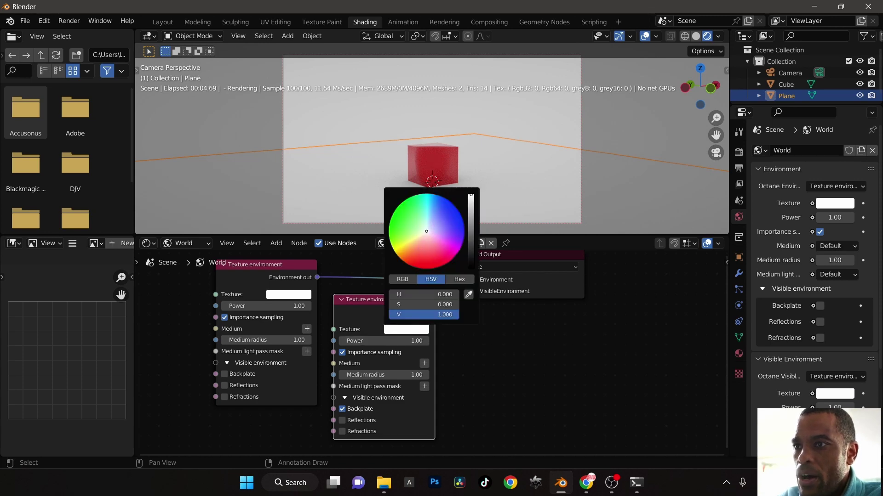
left_click(444, 211)
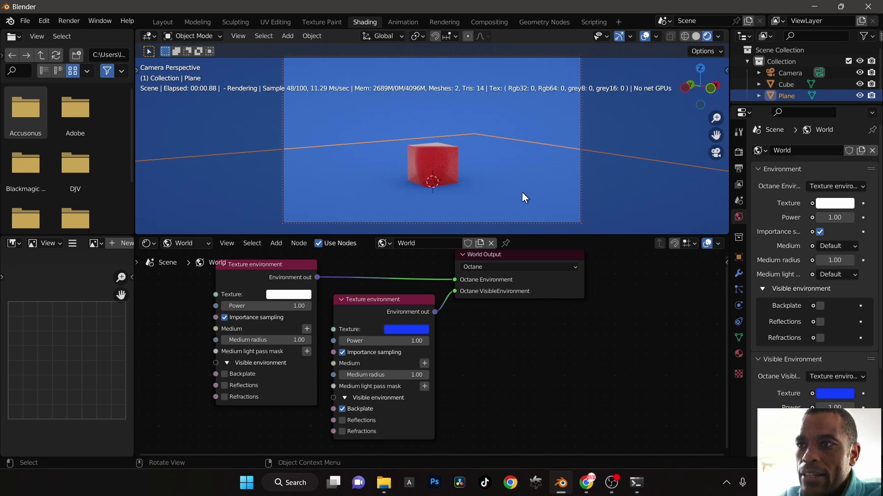
Deselect the plane so the red cube renders on blue without an outline.
left_click(634, 140)
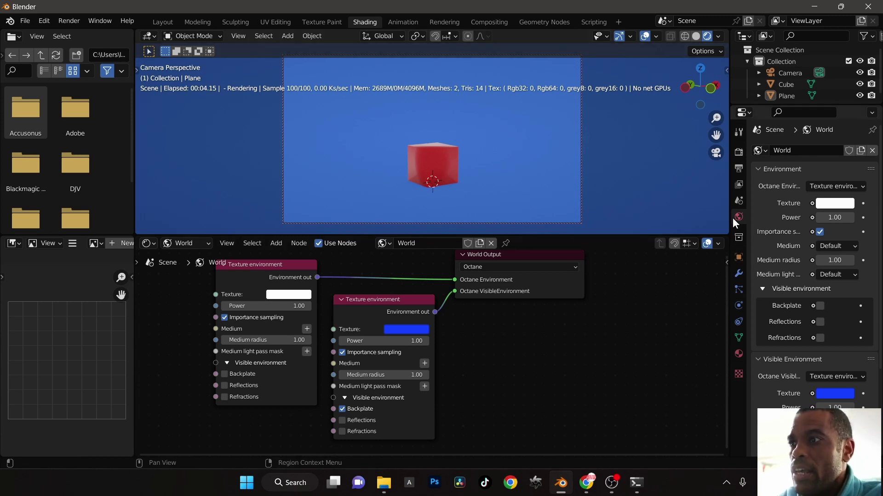
Change the View Layer preview pass from Denoiser Beauty to Combined.
left_click(739, 186)
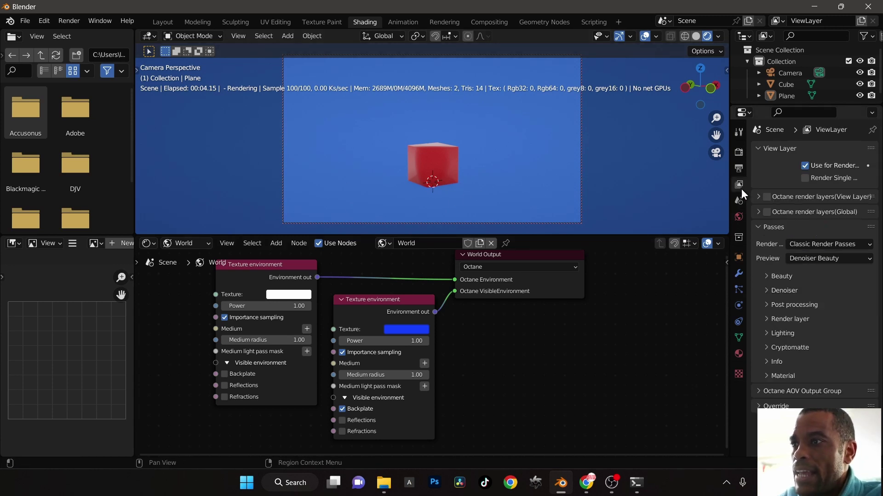
left_click(809, 258)
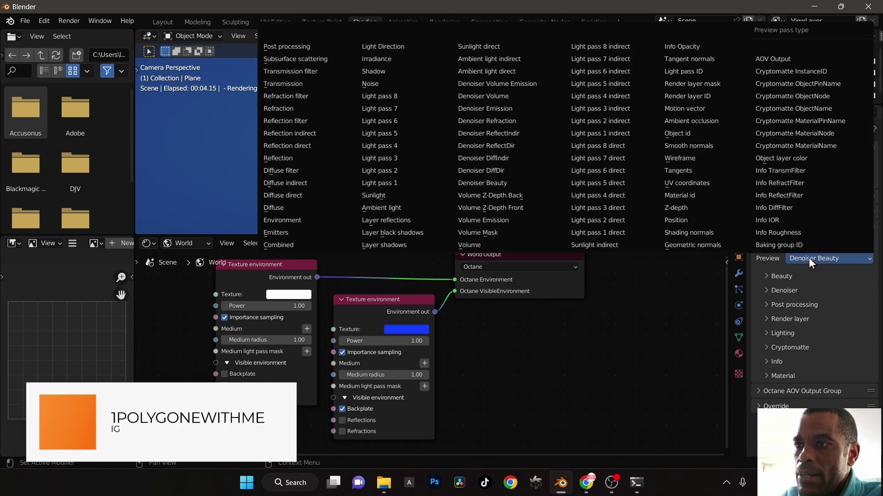
left_click(308, 245)
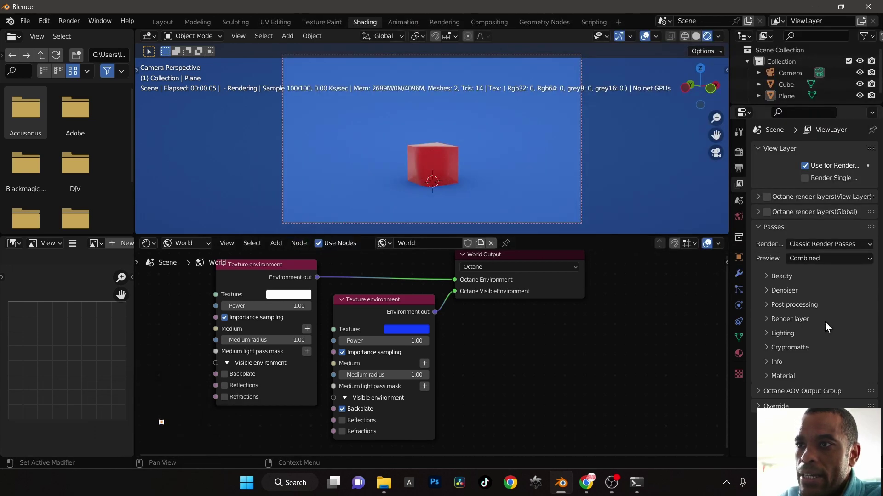
left_click(843, 258)
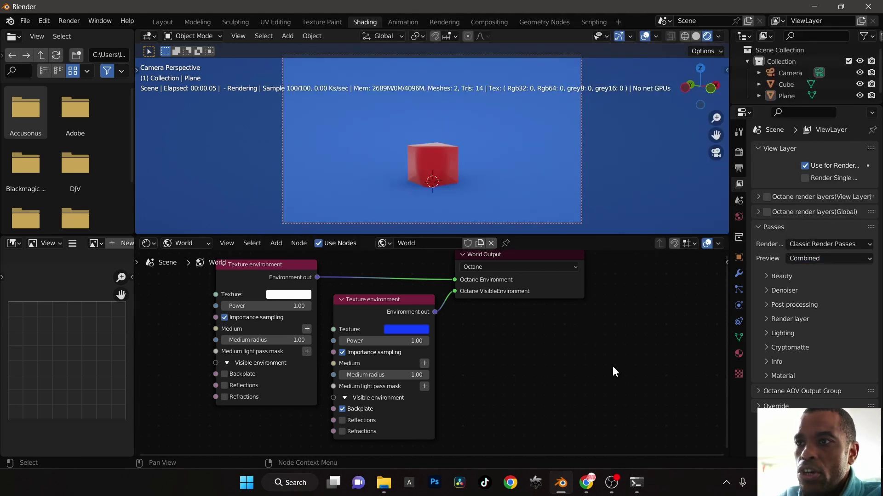